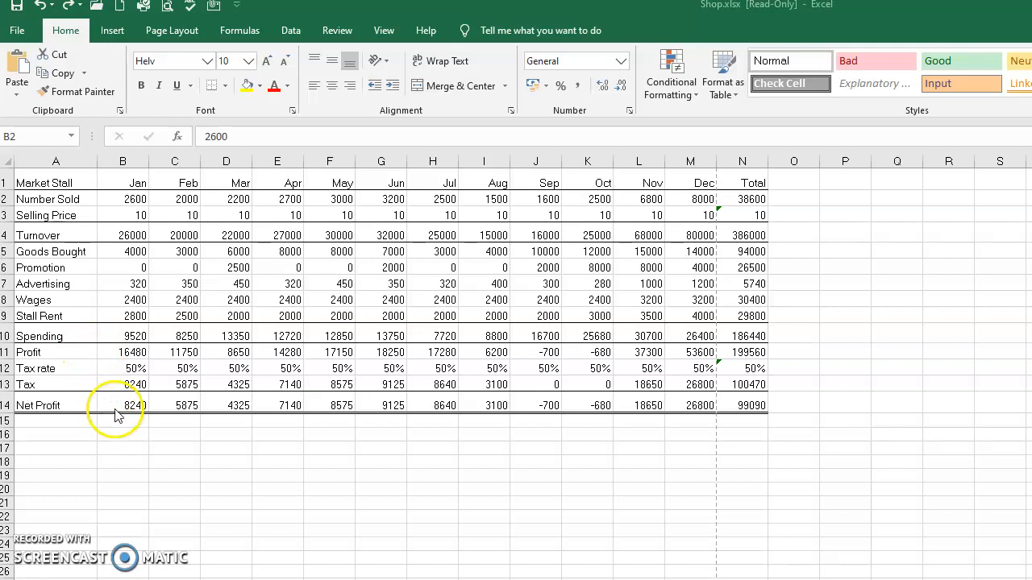
# - Apply the pound accounting format to the Number Sold and Selling Price figures in B2:N3
pyautogui.scroll(-1, 121, 415)
pyautogui.scroll(1, 129, 414)
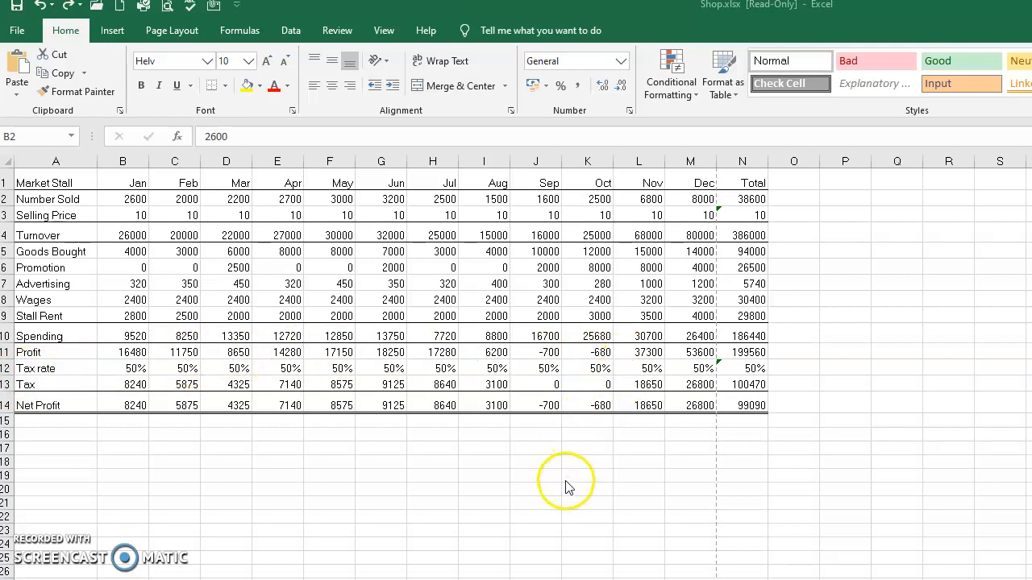
pyautogui.click(111, 194)
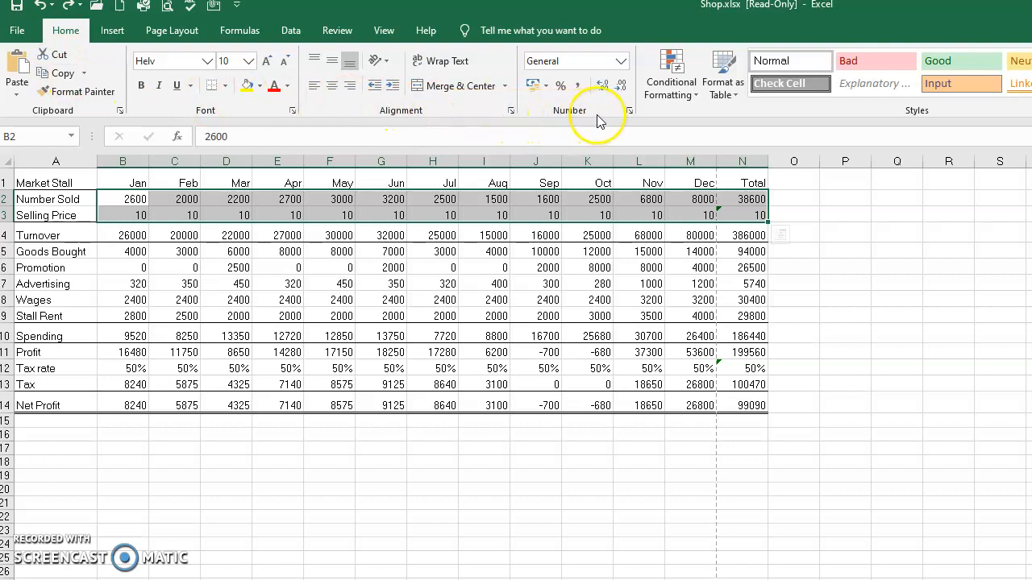
pyautogui.click(536, 92)
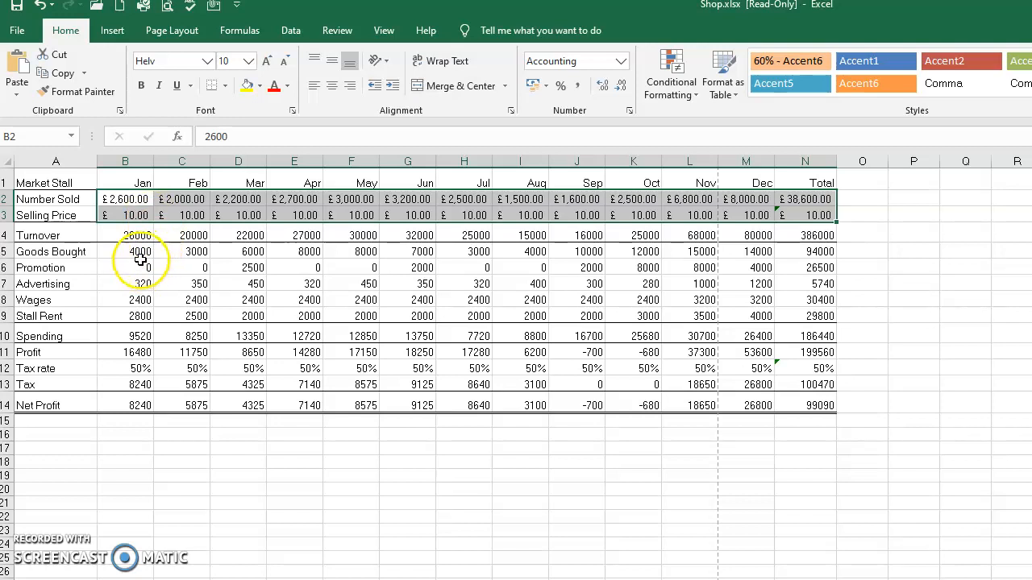
# - Apply the pound accounting format to B4:N11 and to the Tax and Net Profit figures in B13:N14
pyautogui.moveTo(127, 236); pyautogui.dragTo(803, 348)
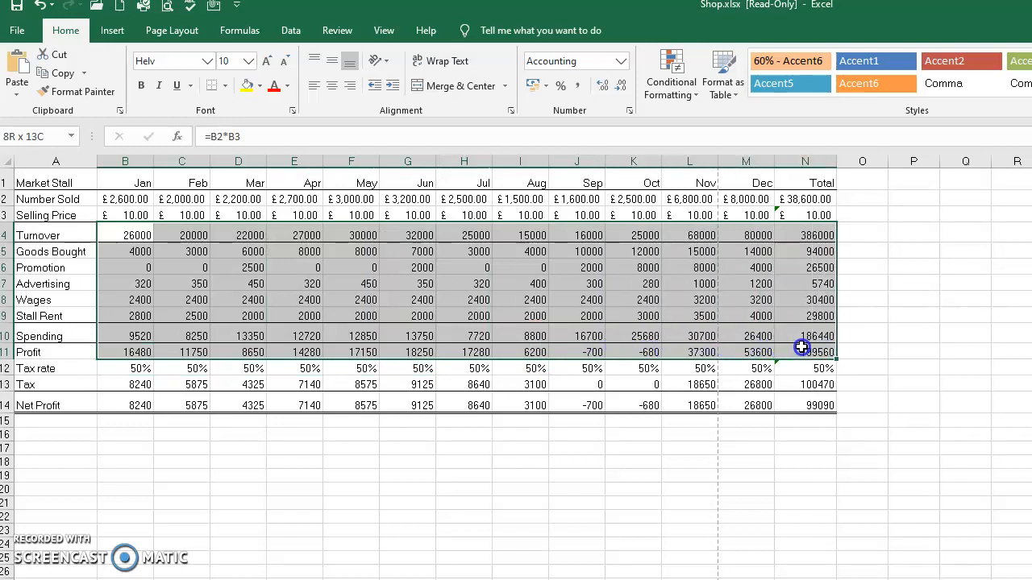
pyautogui.click(537, 90)
pyautogui.moveTo(153, 388); pyautogui.dragTo(852, 405)
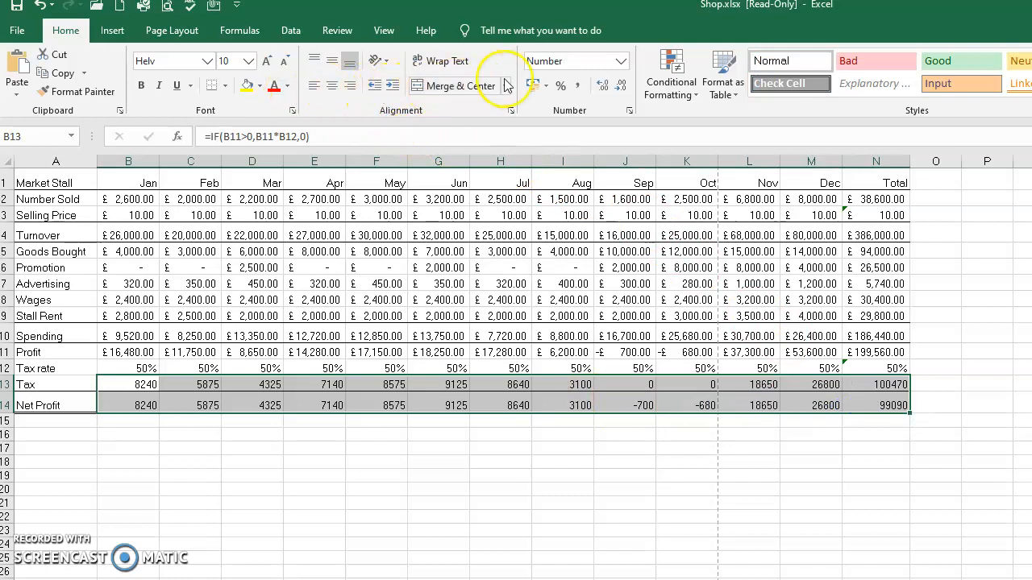
pyautogui.click(536, 86)
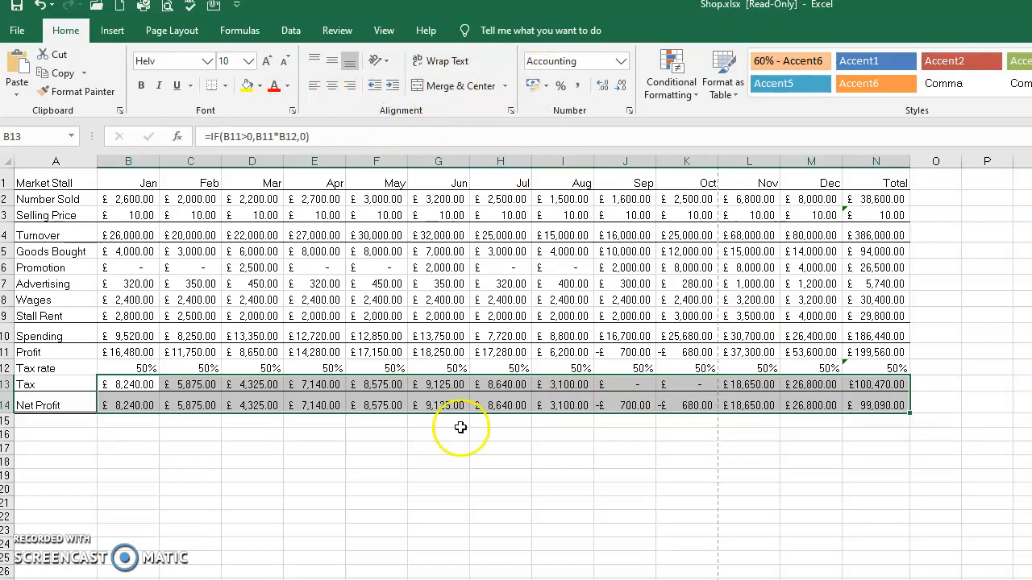
pyautogui.click(399, 543)
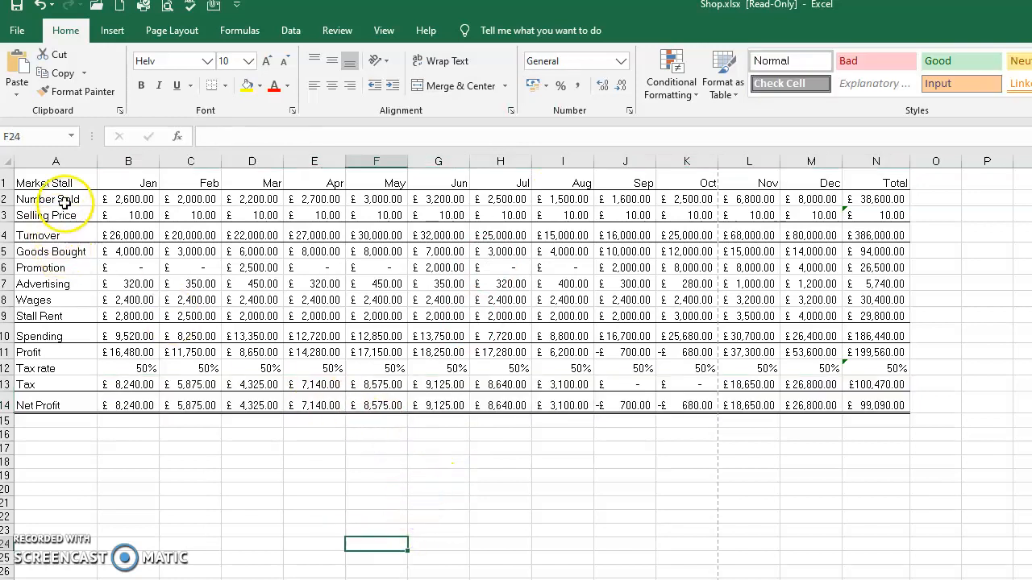
# - Make the row labels in column A bold, from Number Sold down to Net Profit
pyautogui.moveTo(51, 177); pyautogui.dragTo(51, 405)
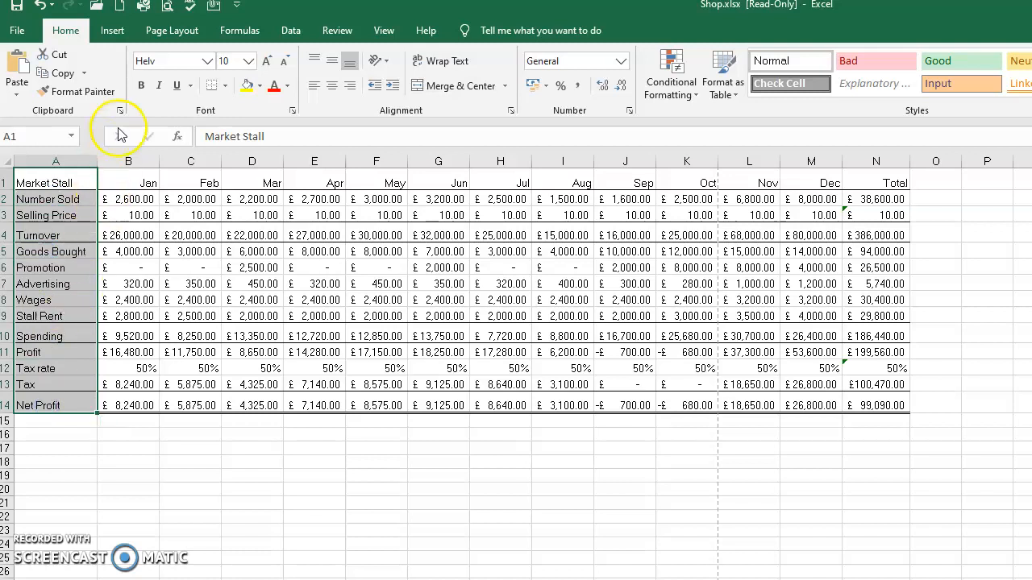
pyautogui.click(141, 84)
pyautogui.moveTo(71, 182); pyautogui.dragTo(865, 172)
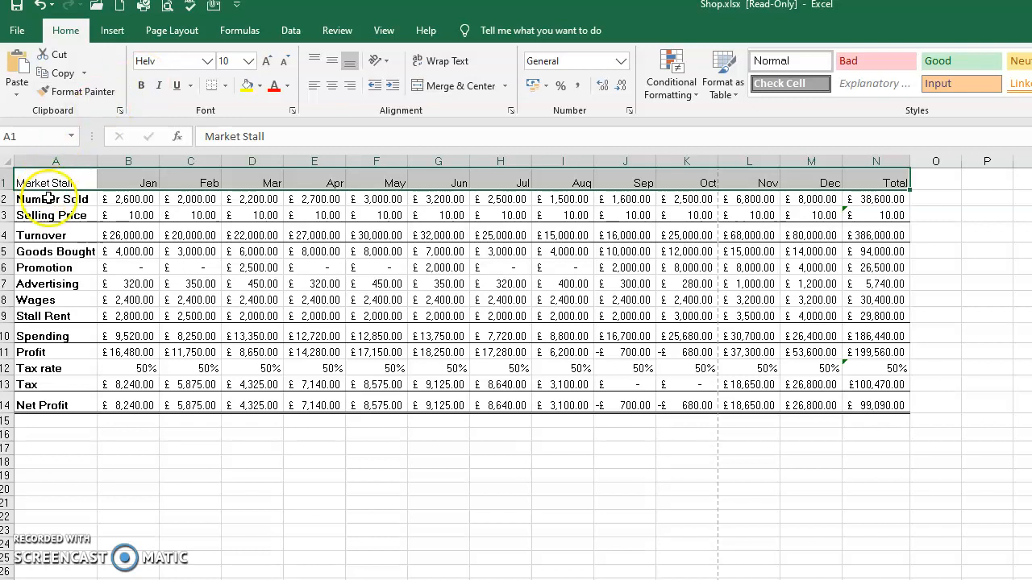
pyautogui.click(66, 216)
# - Fill the header row A1:N1 with the lightest aqua theme colour
pyautogui.moveTo(61, 184); pyautogui.dragTo(883, 185)
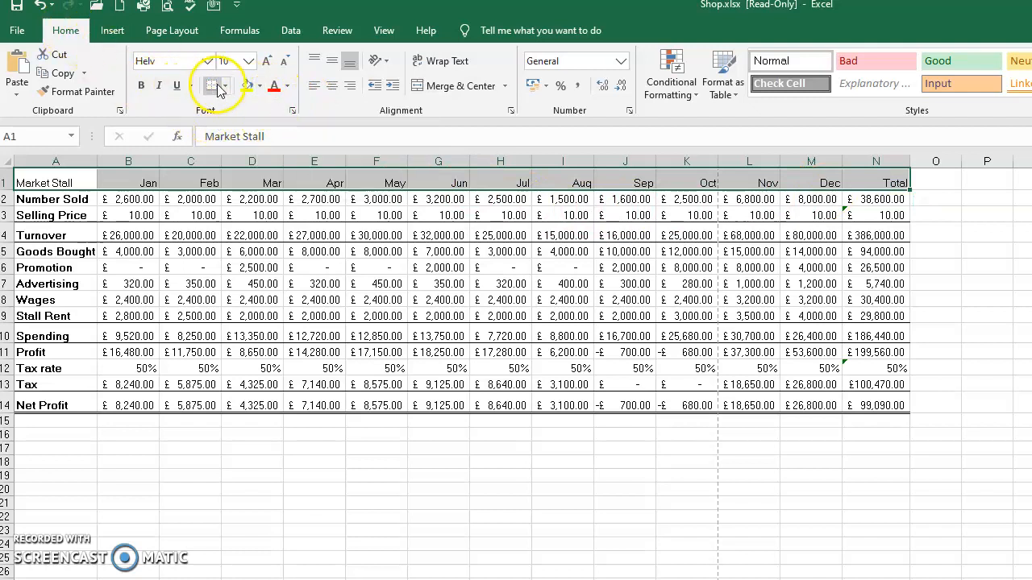
pyautogui.click(260, 87)
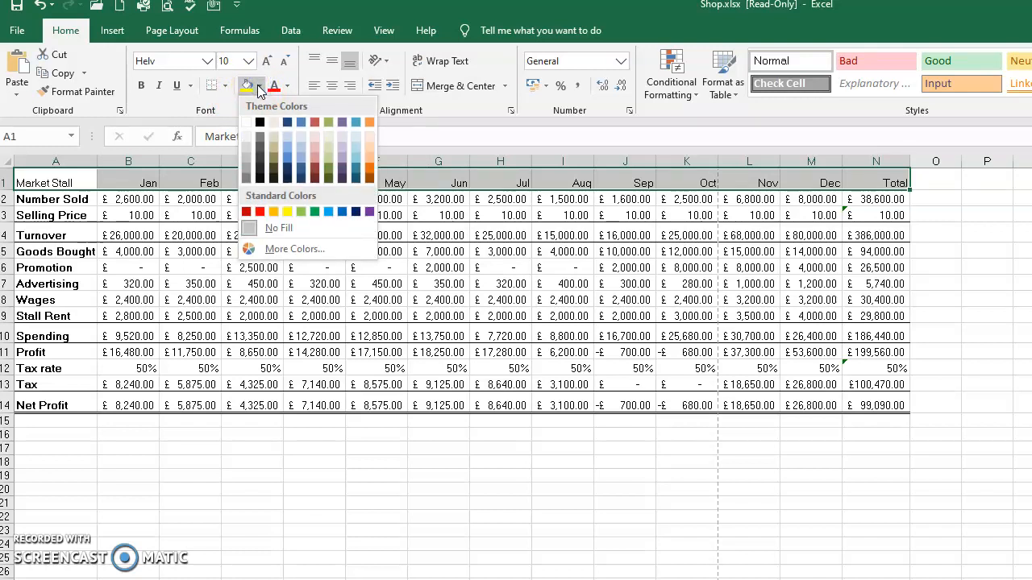
pyautogui.click(357, 138)
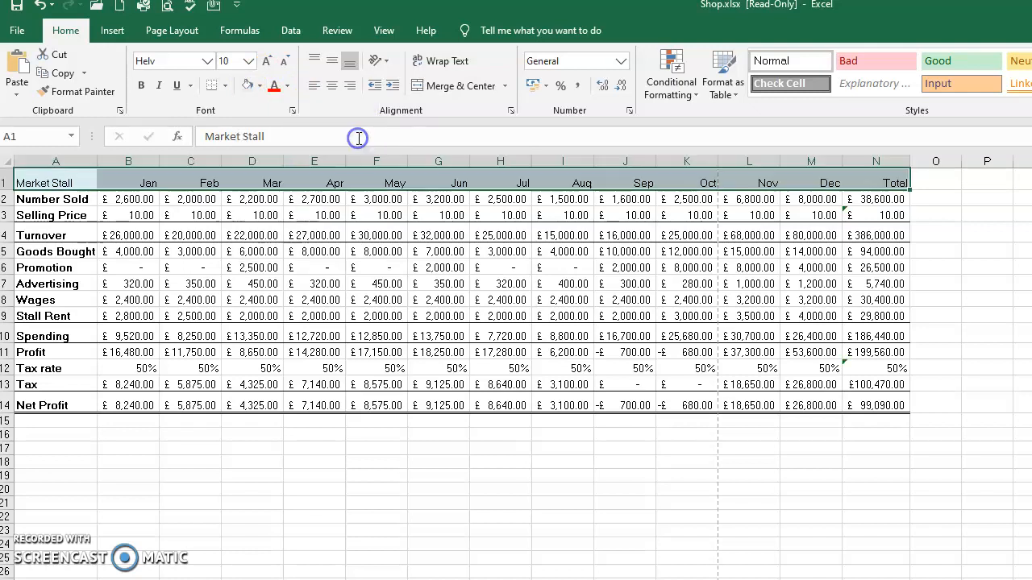
pyautogui.click(211, 299)
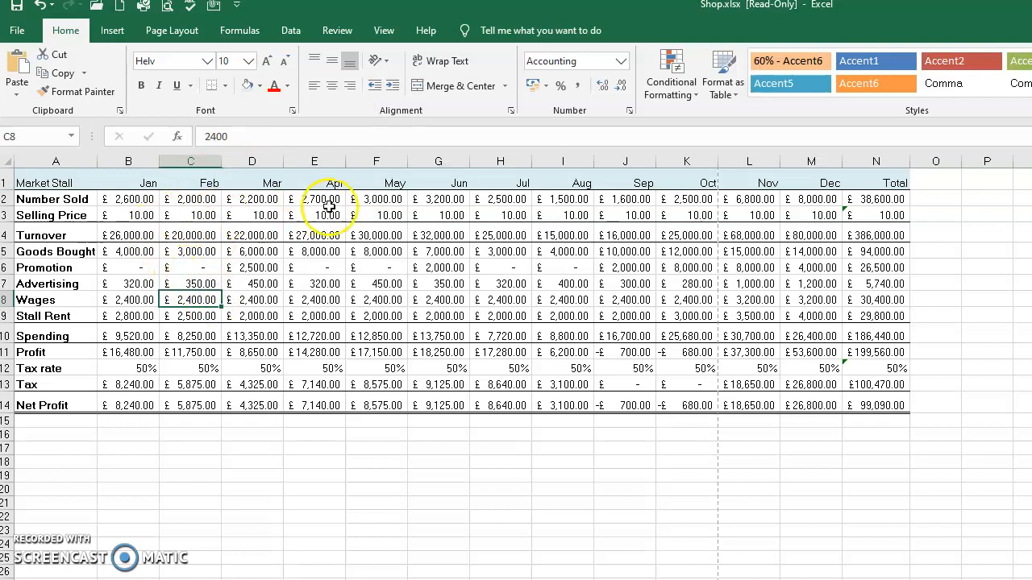
# - Fill the row label cells A1:A14 with the same light aqua colour as the header row
pyautogui.click(56, 184)
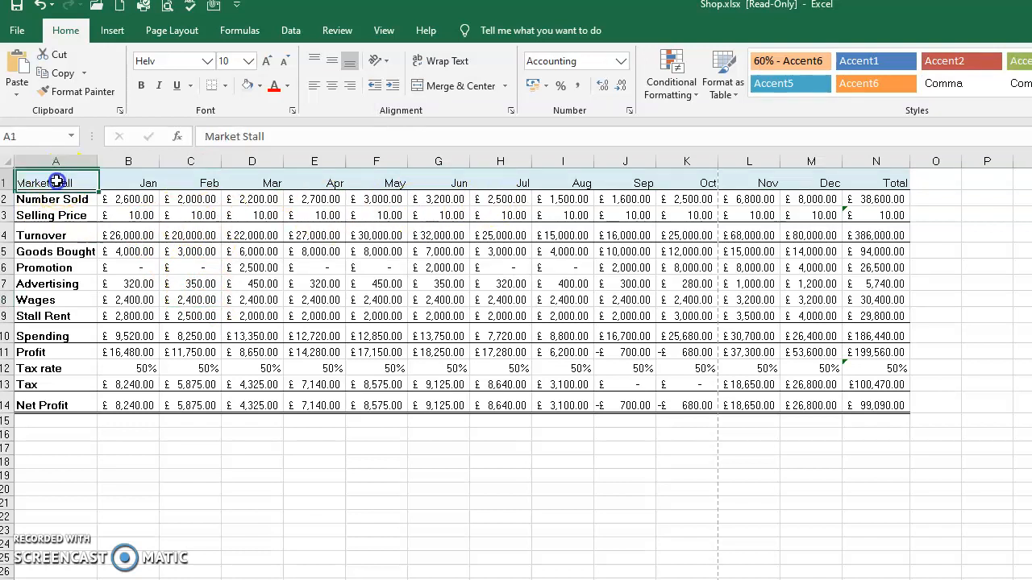
pyautogui.moveTo(56, 185); pyautogui.dragTo(49, 403)
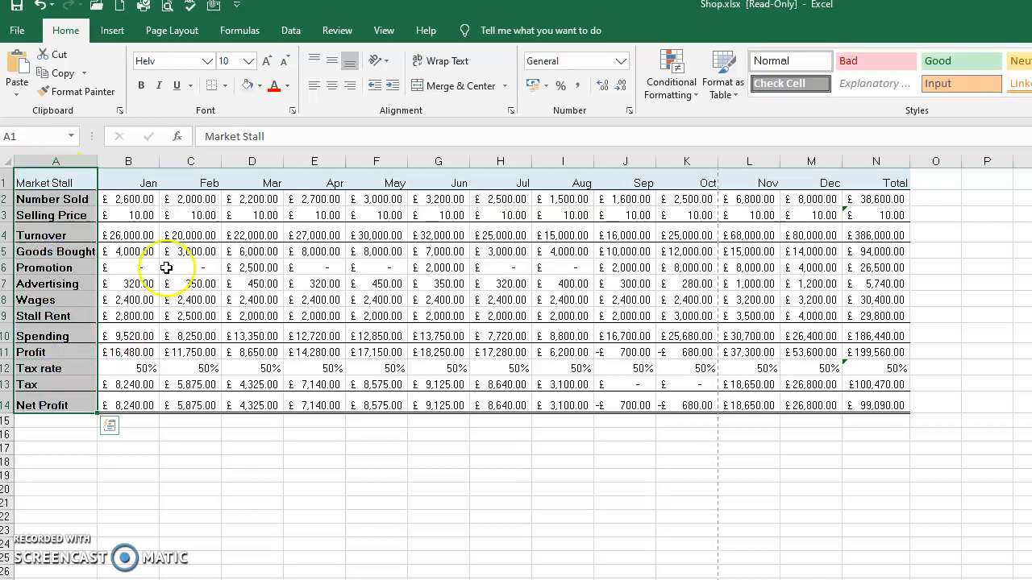
pyautogui.click(246, 88)
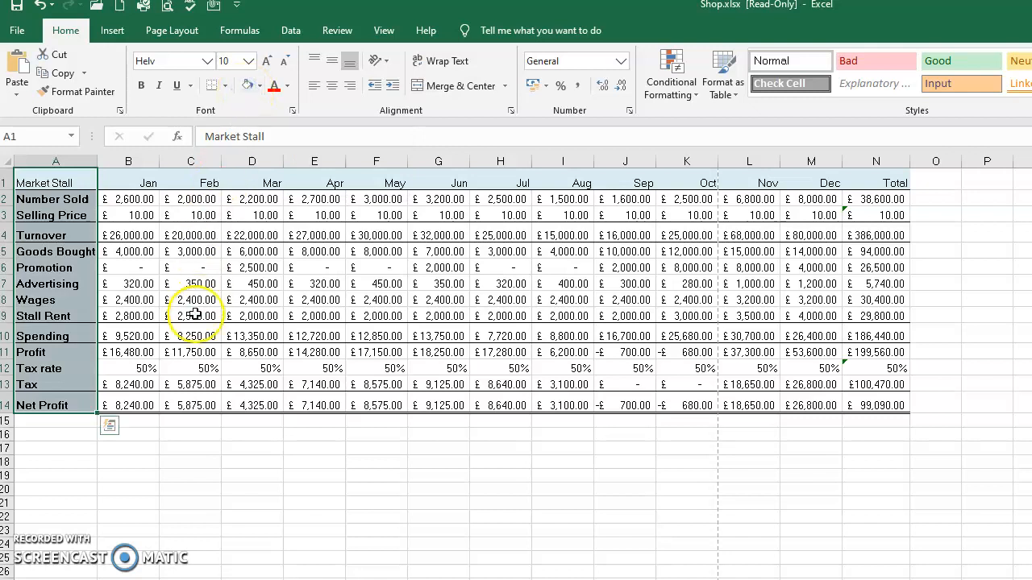
pyautogui.click(155, 503)
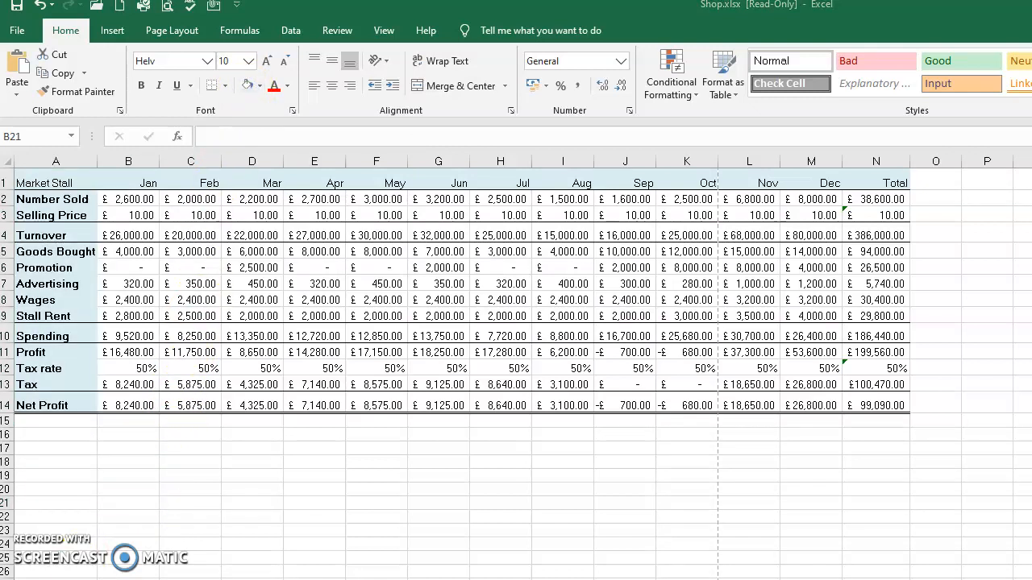
# - Change the font colour of the header row A1:N1 to dark blue
pyautogui.click(57, 177)
pyautogui.moveTo(84, 178); pyautogui.dragTo(859, 179)
pyautogui.click(287, 86)
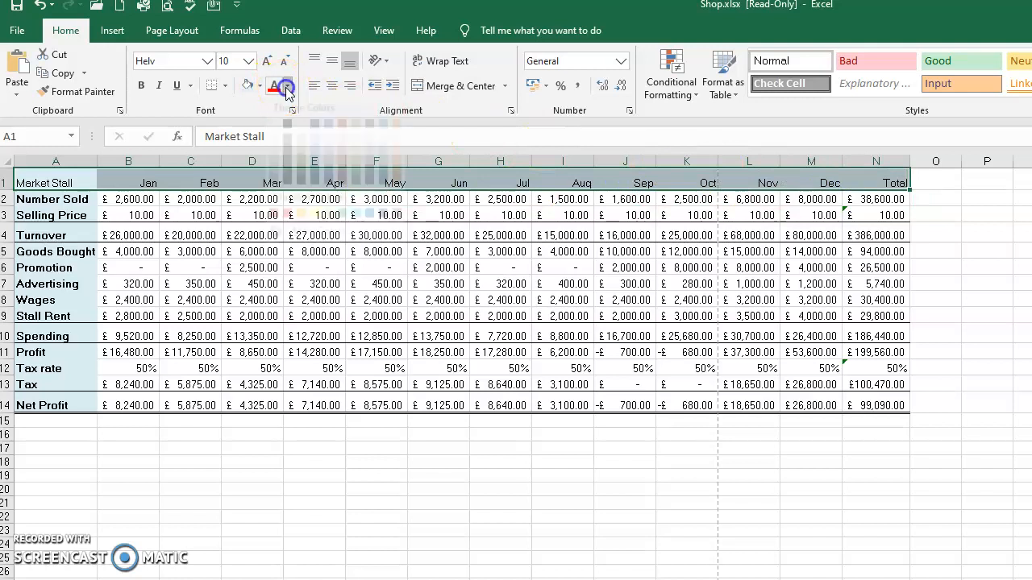
pyautogui.click(384, 233)
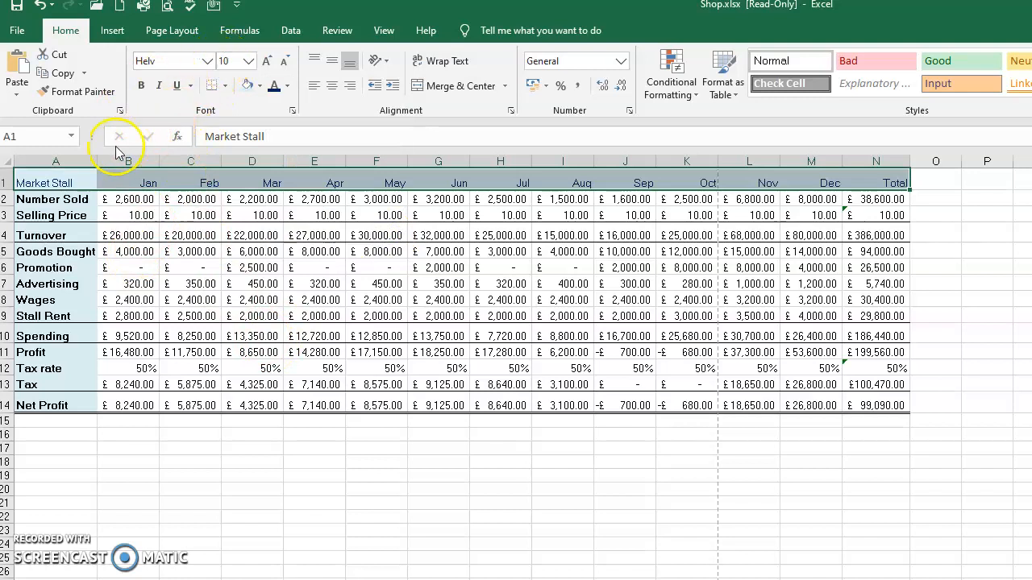
pyautogui.click(84, 282)
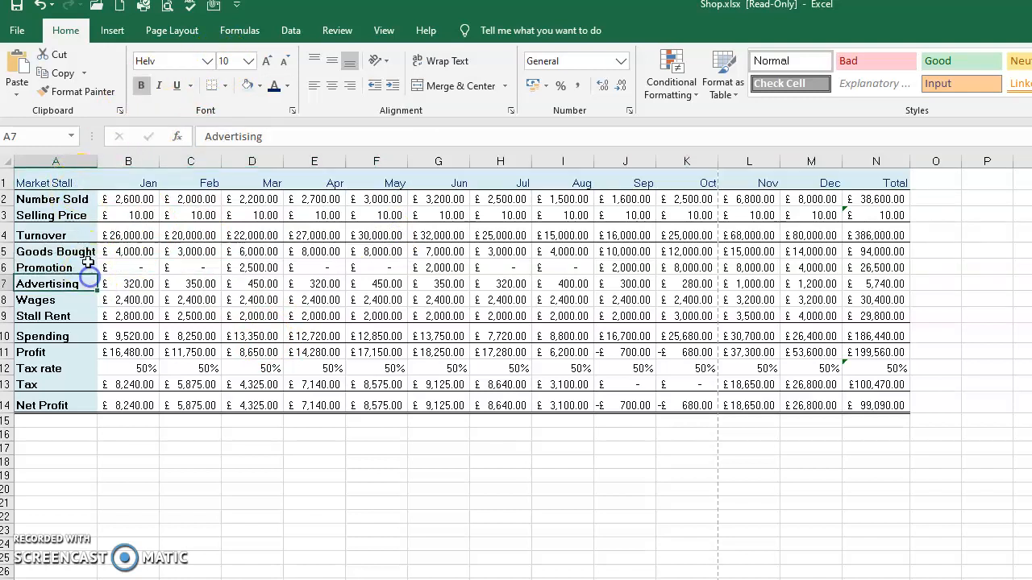
# - Set the Market Stall title in A1 to font size 16 and autofit the width of column A
pyautogui.click(73, 185)
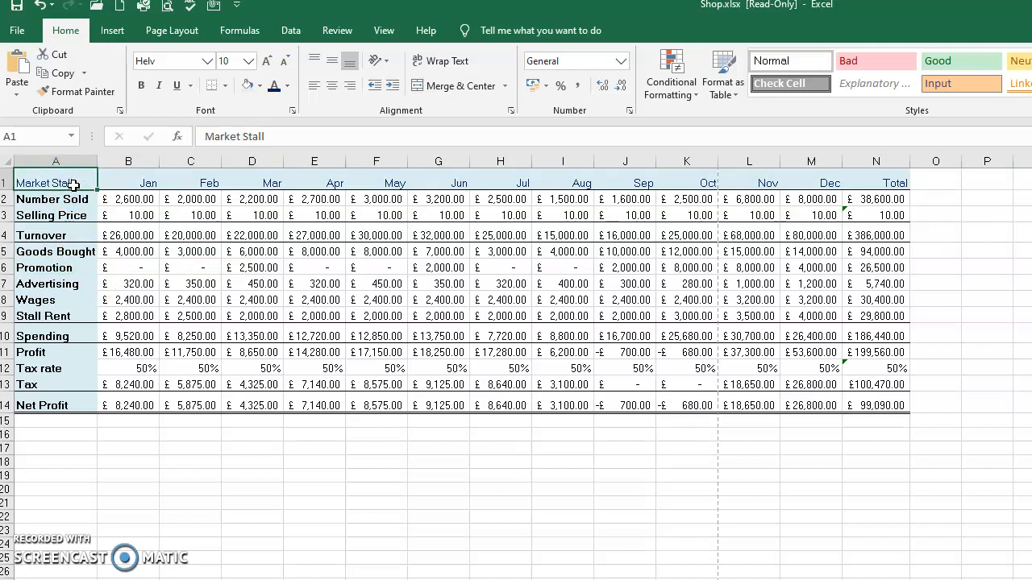
pyautogui.click(249, 62)
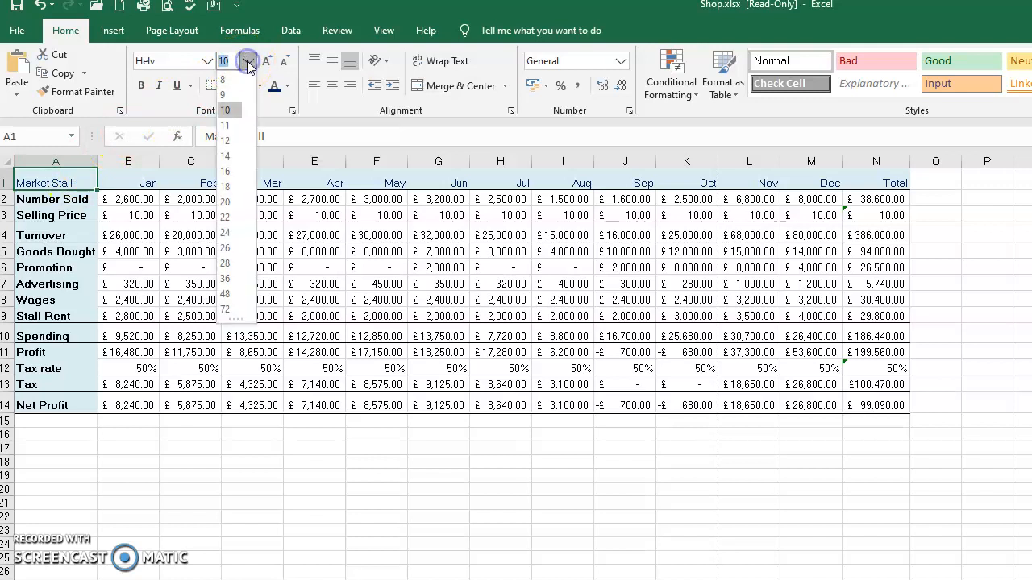
pyautogui.click(236, 174)
pyautogui.click(129, 489)
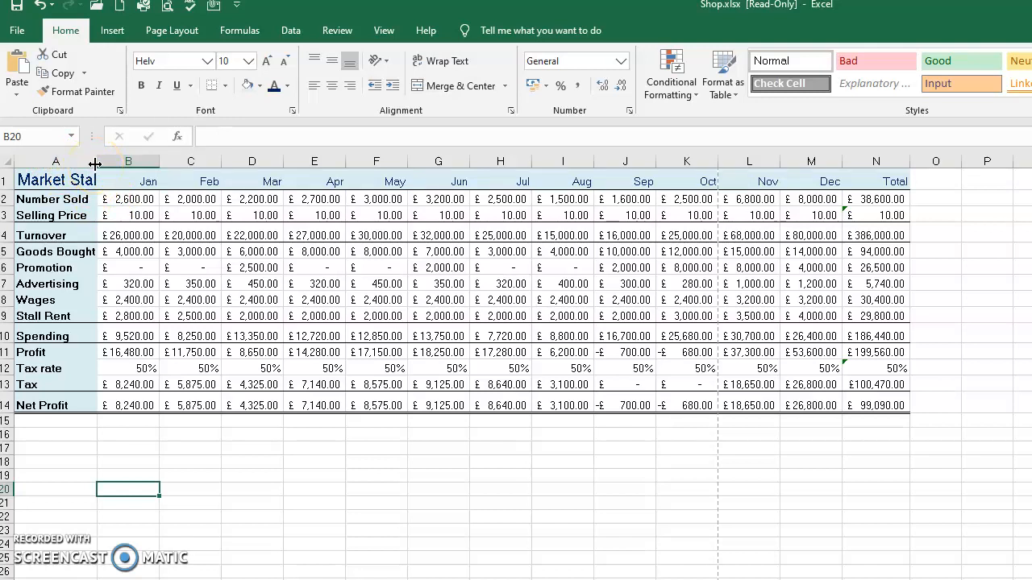
pyautogui.doubleClick(96, 162)
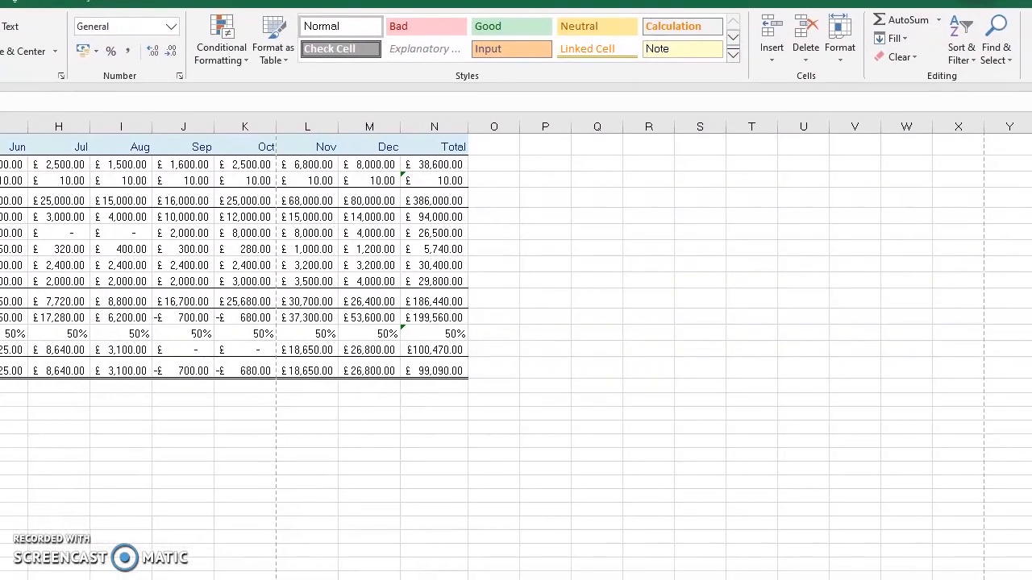
# - View the Column Width and Row Height settings in turn, dismissing each dialog
pyautogui.click(842, 64)
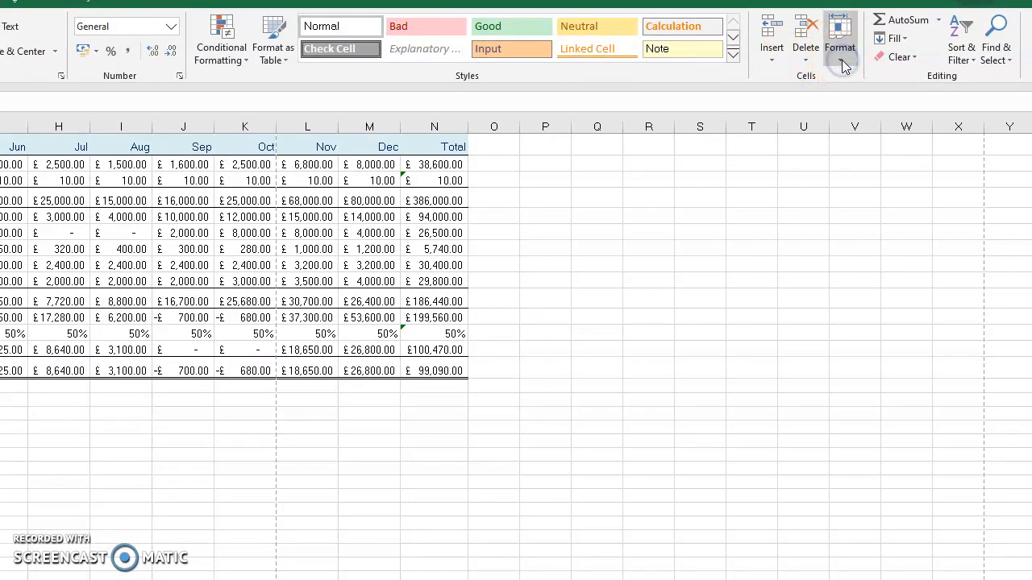
pyautogui.click(842, 65)
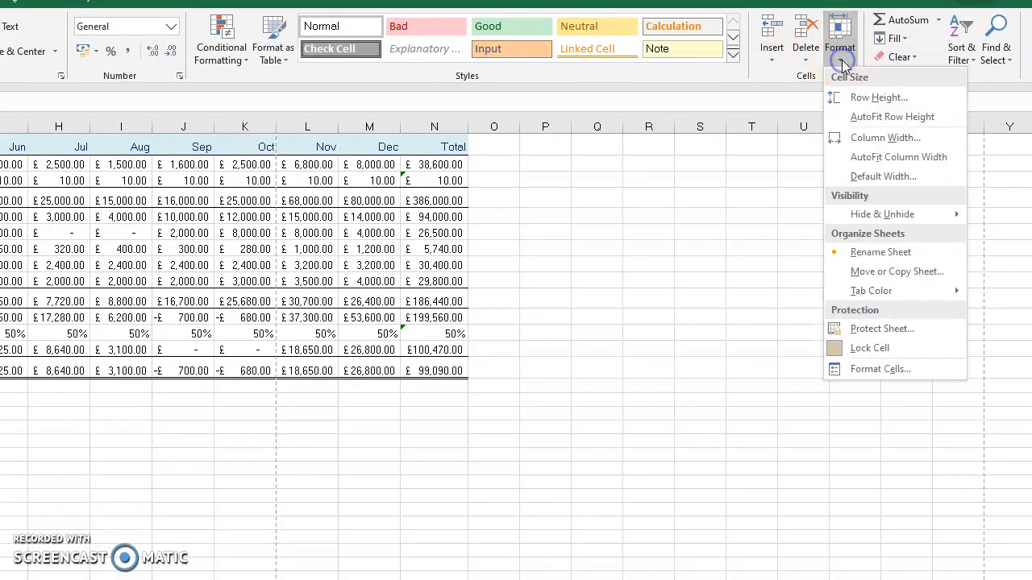
pyautogui.click(861, 139)
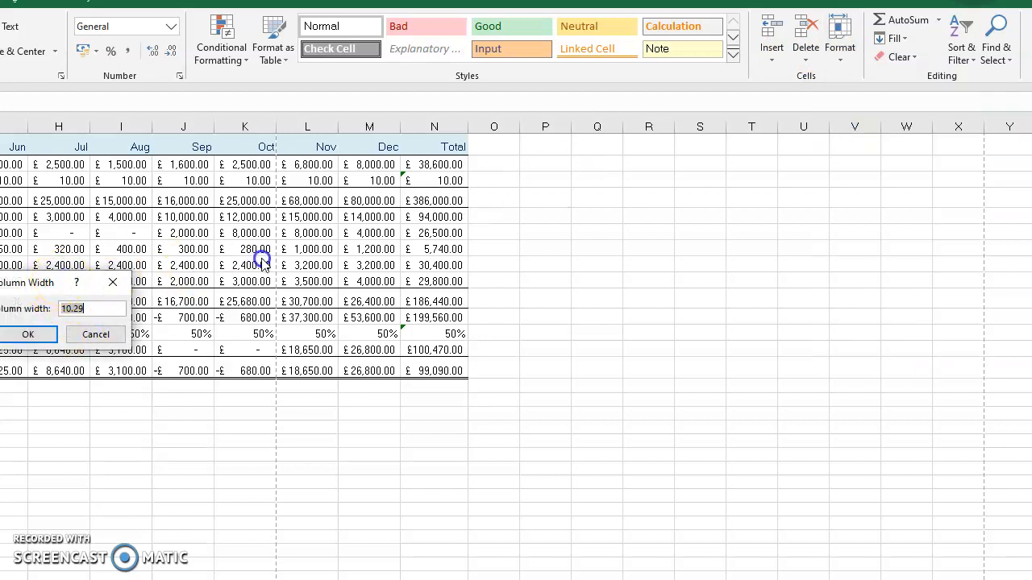
pyautogui.click(85, 334)
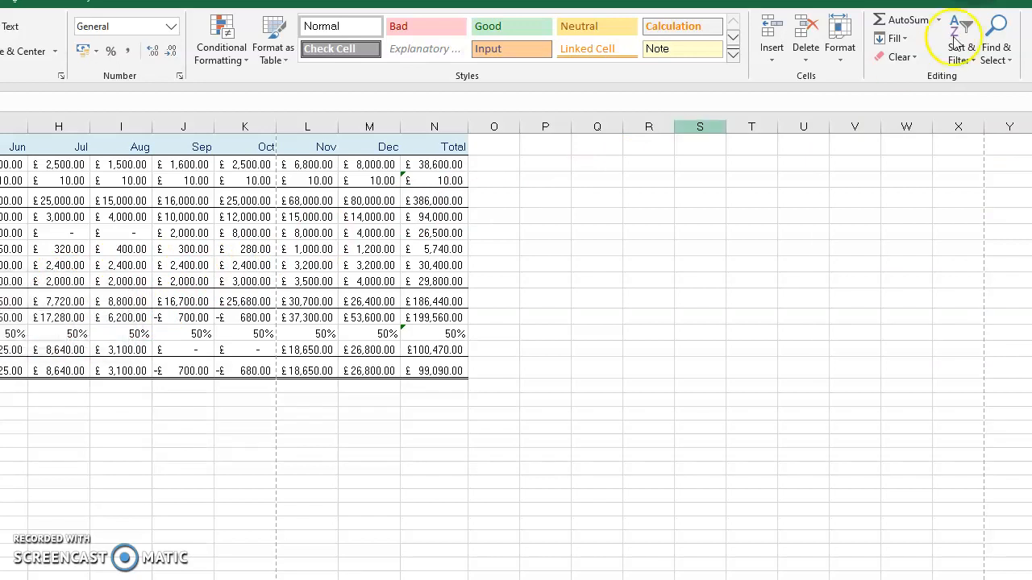
pyautogui.click(847, 53)
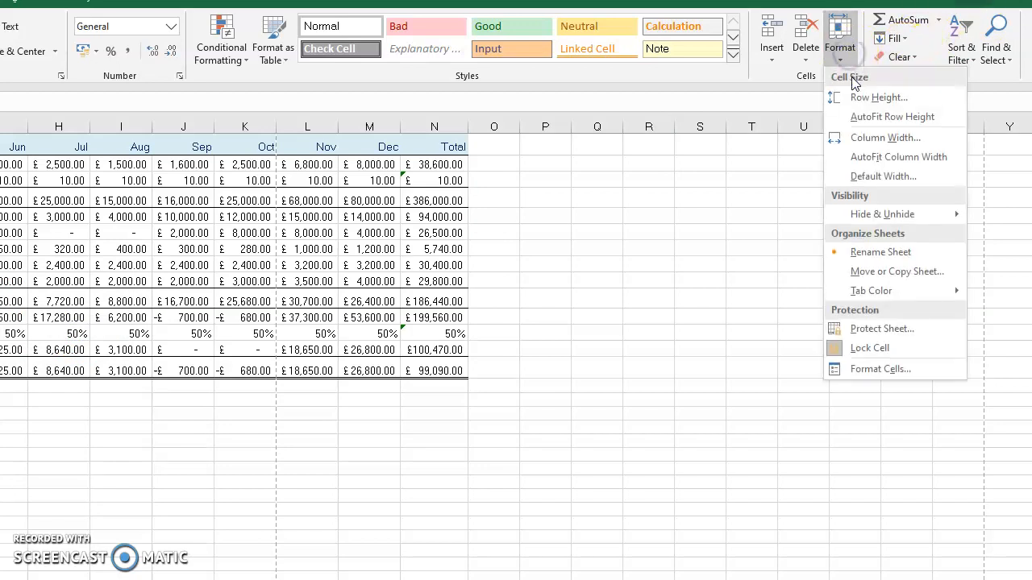
pyautogui.click(871, 97)
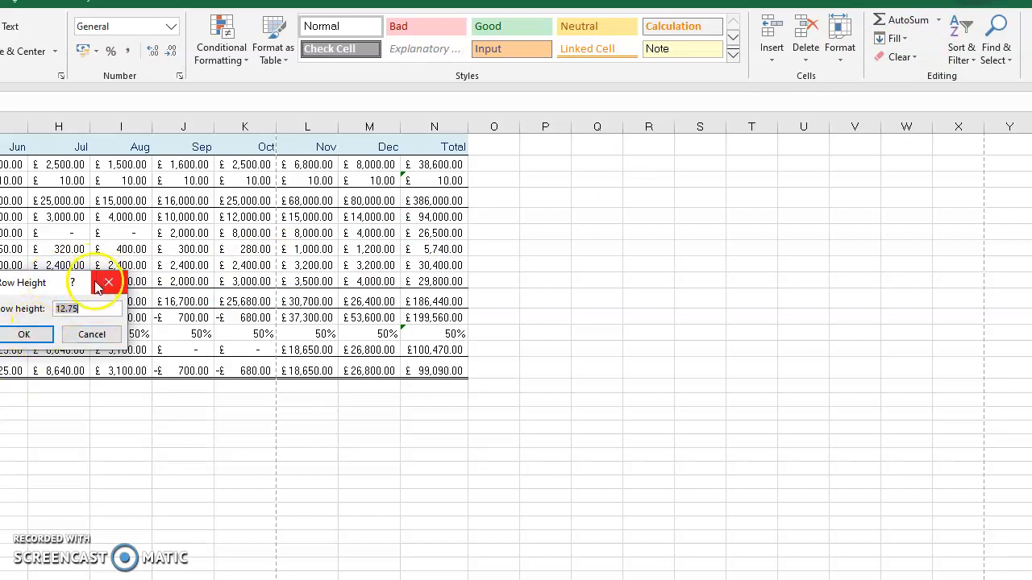
pyautogui.click(97, 286)
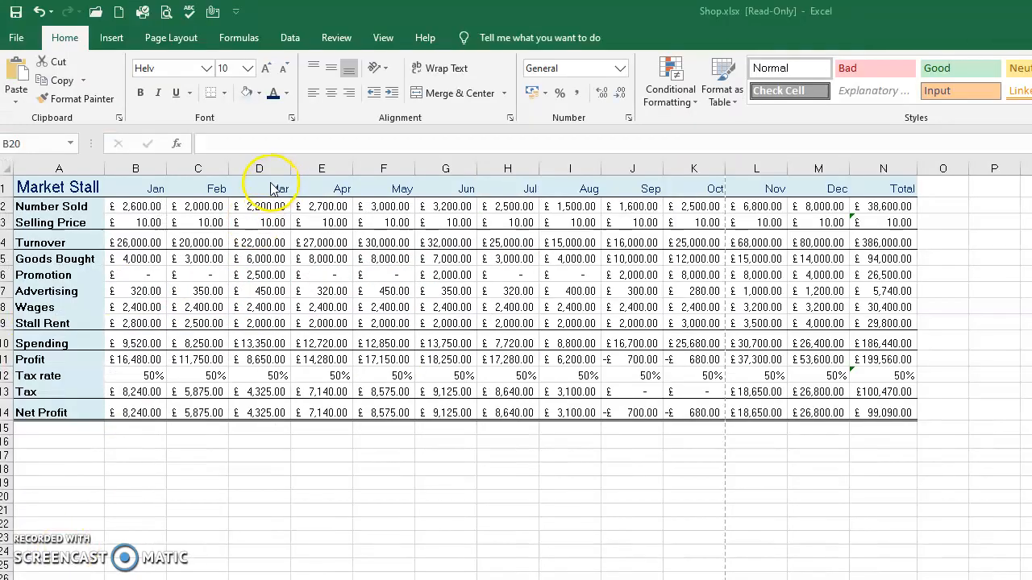
# - Centre the month and Total headings in B1:N1 horizontally
pyautogui.click(146, 188)
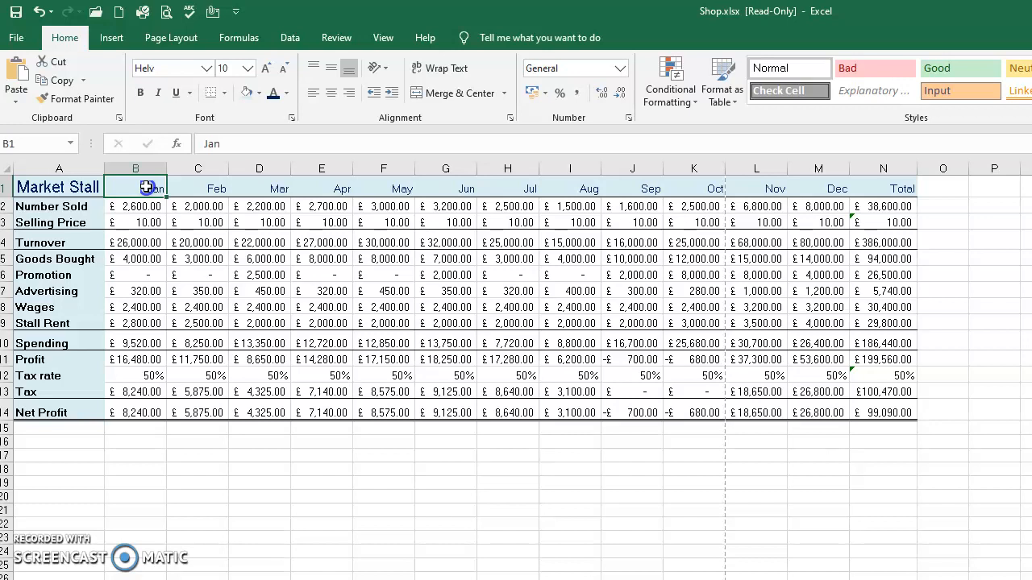
pyautogui.moveTo(151, 187); pyautogui.dragTo(873, 179)
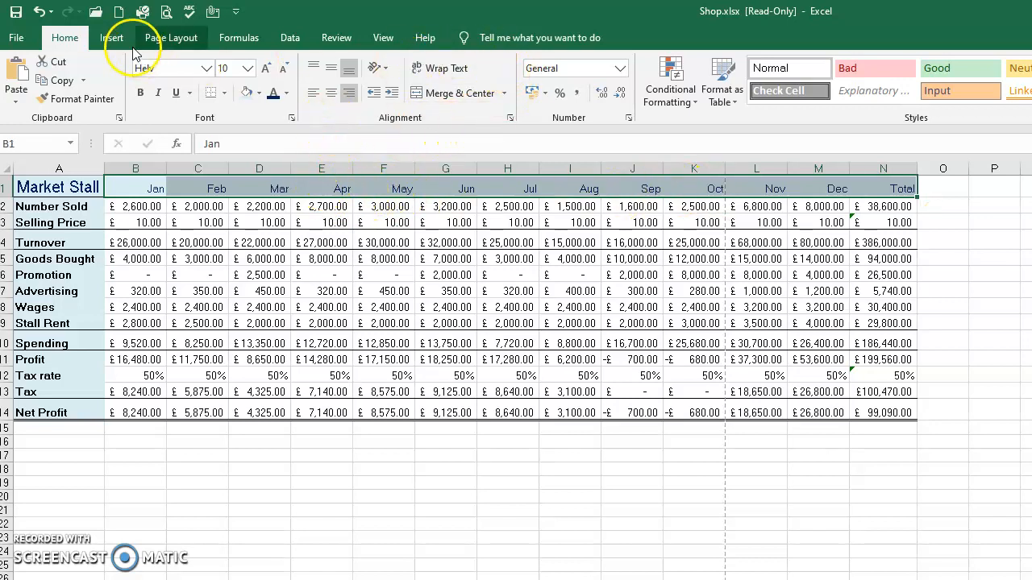
pyautogui.click(330, 96)
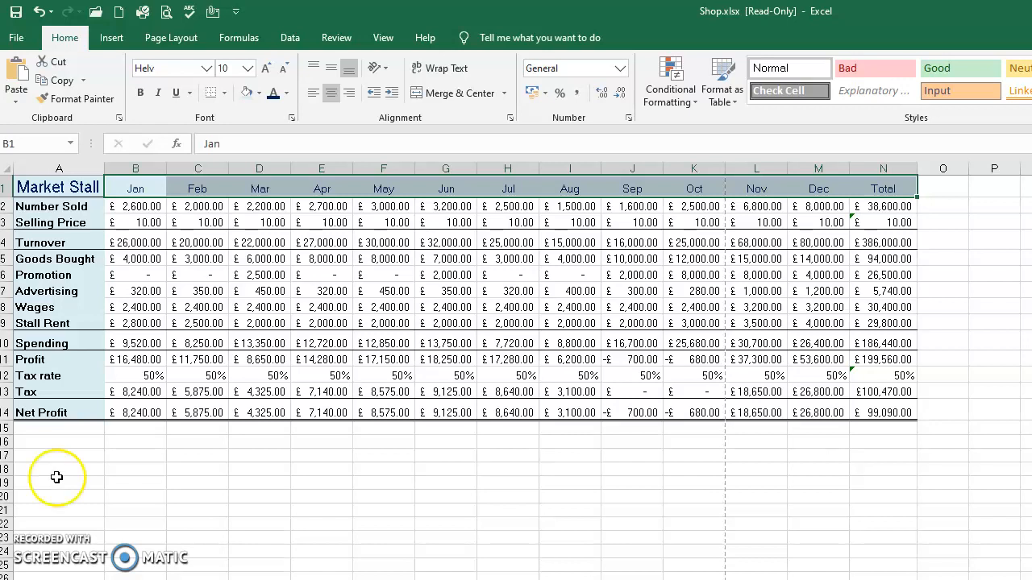
# - Delete the entire Tax rate row (row 12) and undo the deletion
pyautogui.click(6, 375)
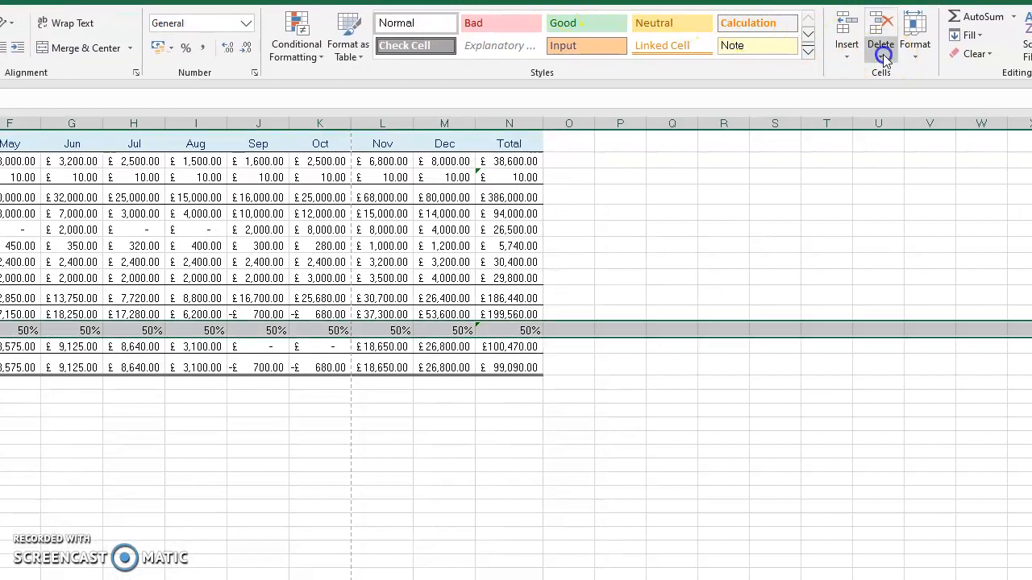
pyautogui.click(885, 58)
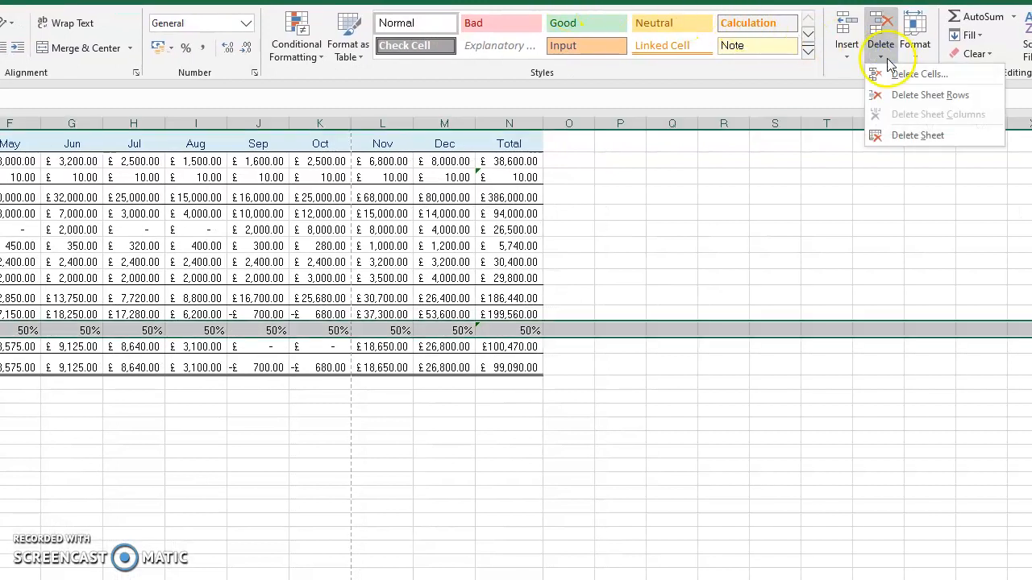
pyautogui.click(907, 94)
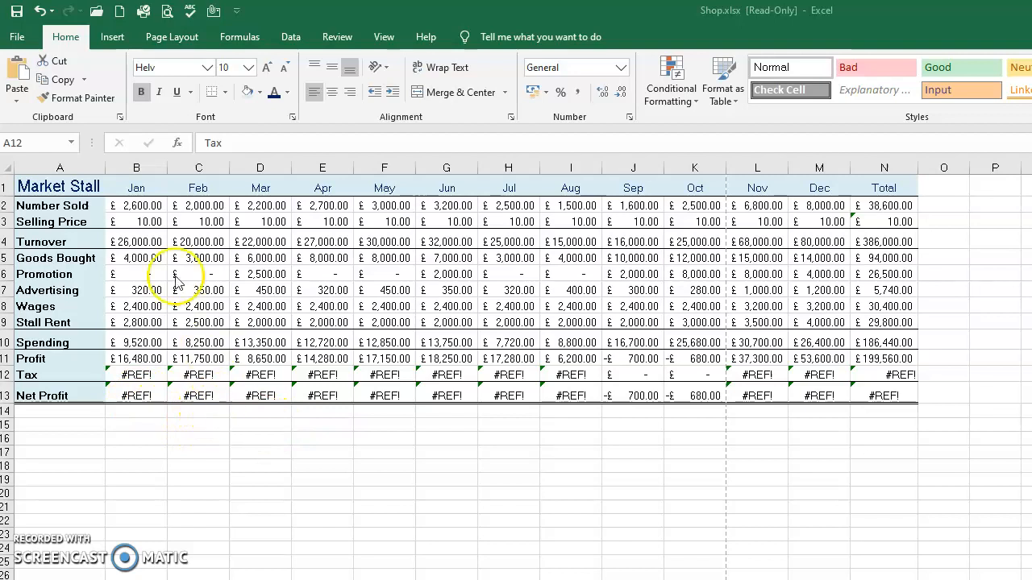
pyautogui.click(41, 11)
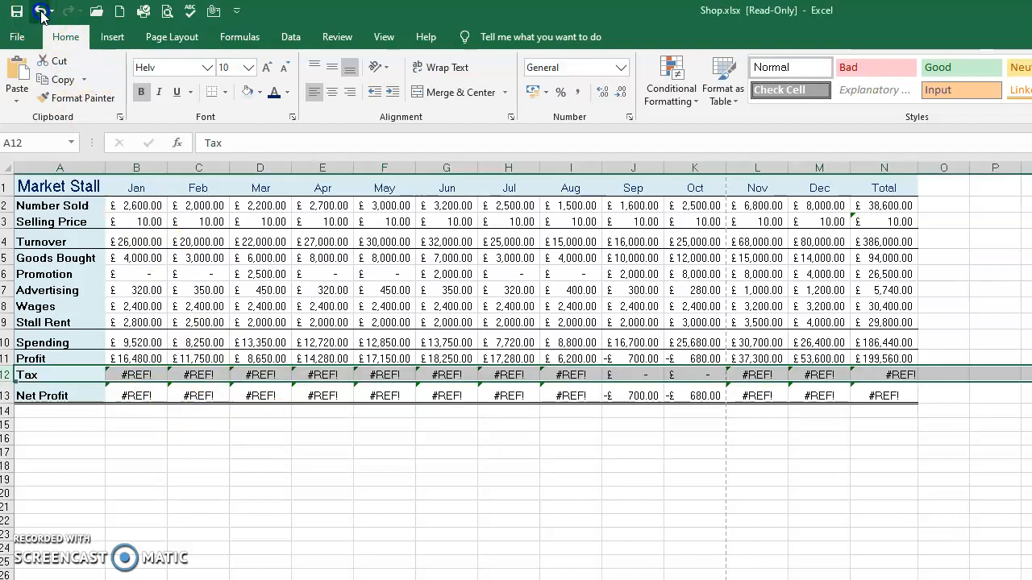
pyautogui.click(40, 12)
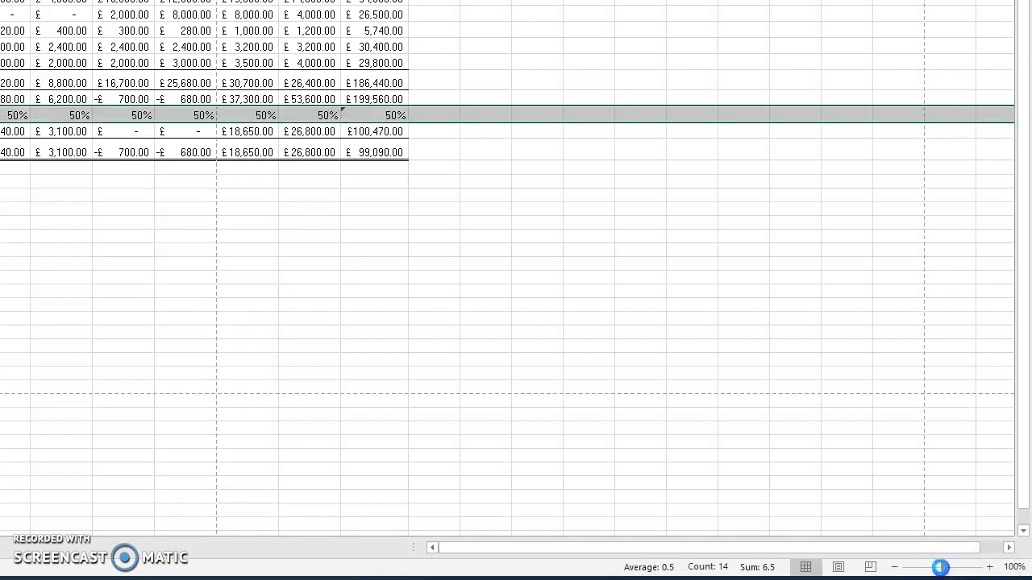
# - Increase the worksheet's zoom level above 100%
pyautogui.click(941, 569)
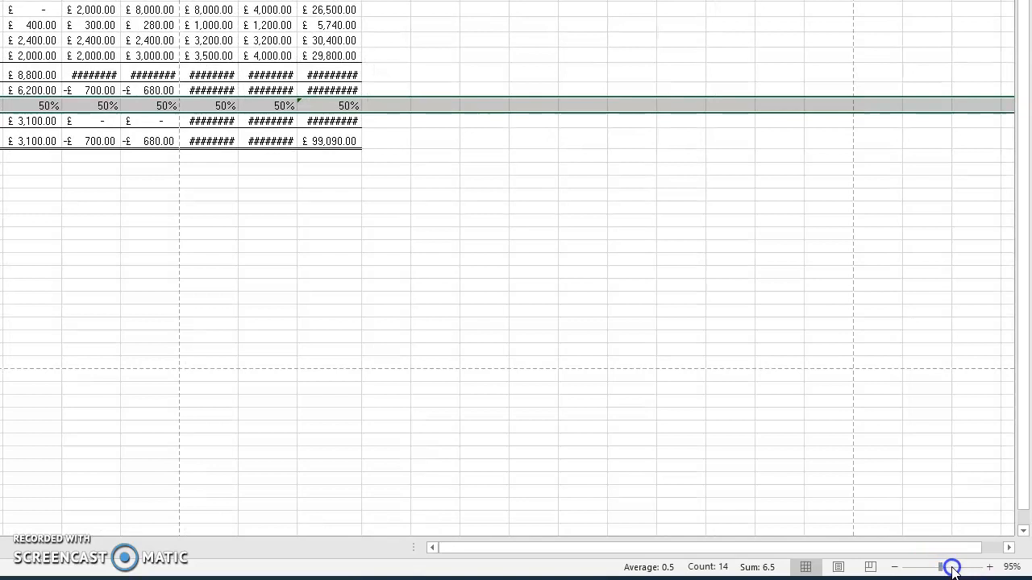
pyautogui.click(990, 567)
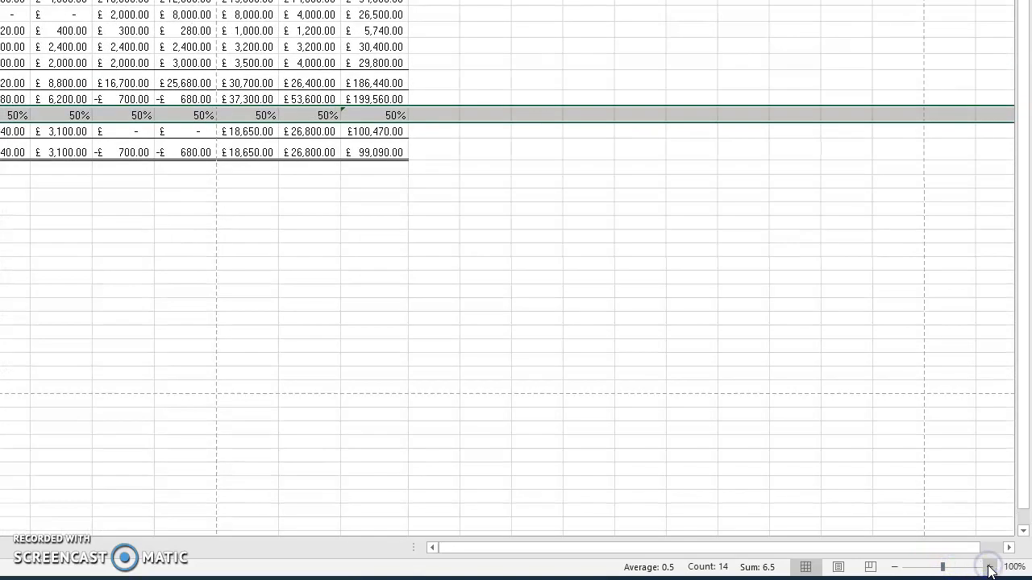
pyautogui.click(990, 567)
pyautogui.click(990, 568)
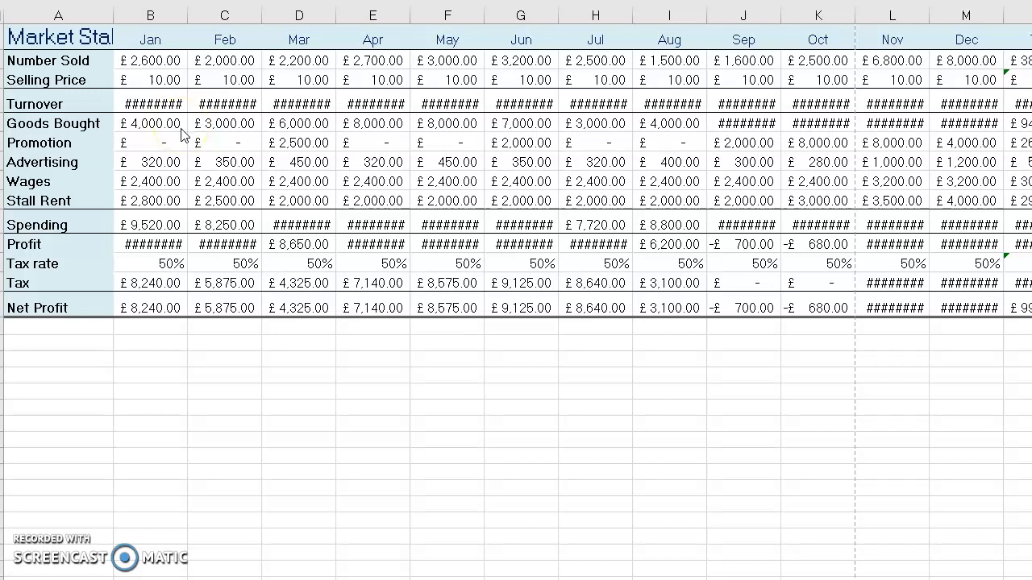
# - Autofit the width of each column from B (Jan) to N (Total) so the currency values fit
pyautogui.click(186, 17)
pyautogui.click(174, 13)
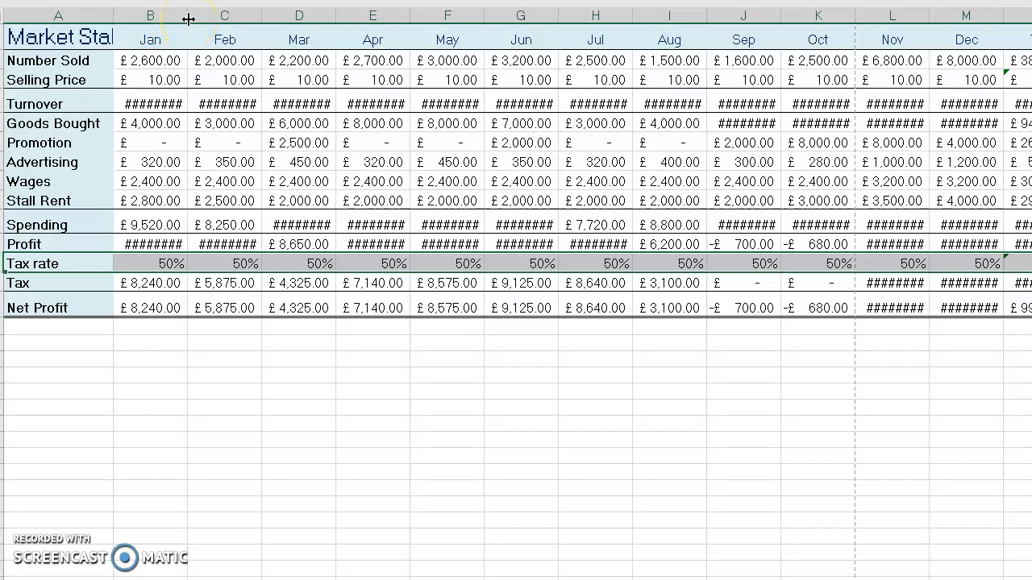
pyautogui.doubleClick(188, 17)
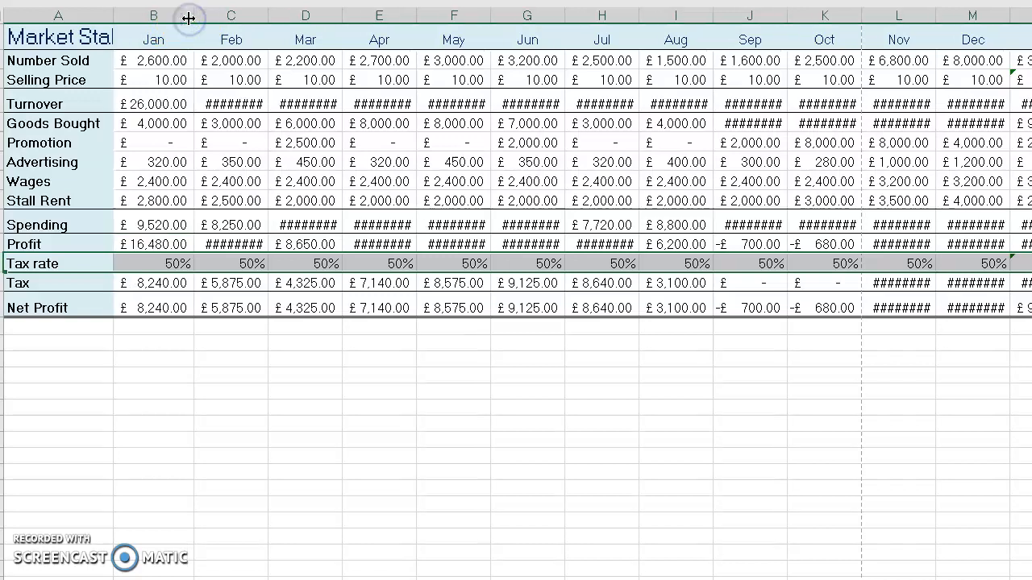
pyautogui.doubleClick(269, 18)
pyautogui.click(350, 17)
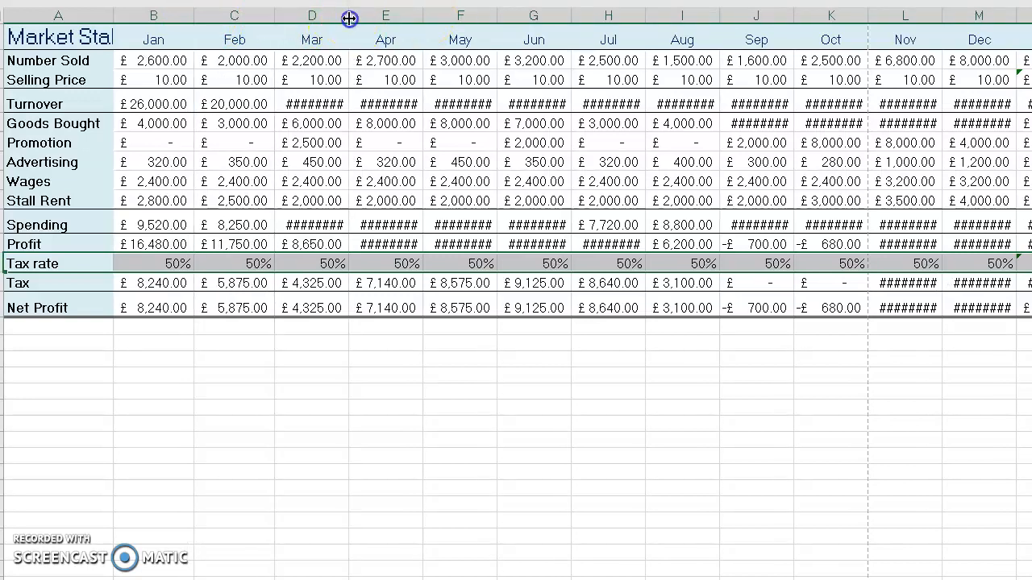
pyautogui.doubleClick(349, 18)
pyautogui.doubleClick(431, 18)
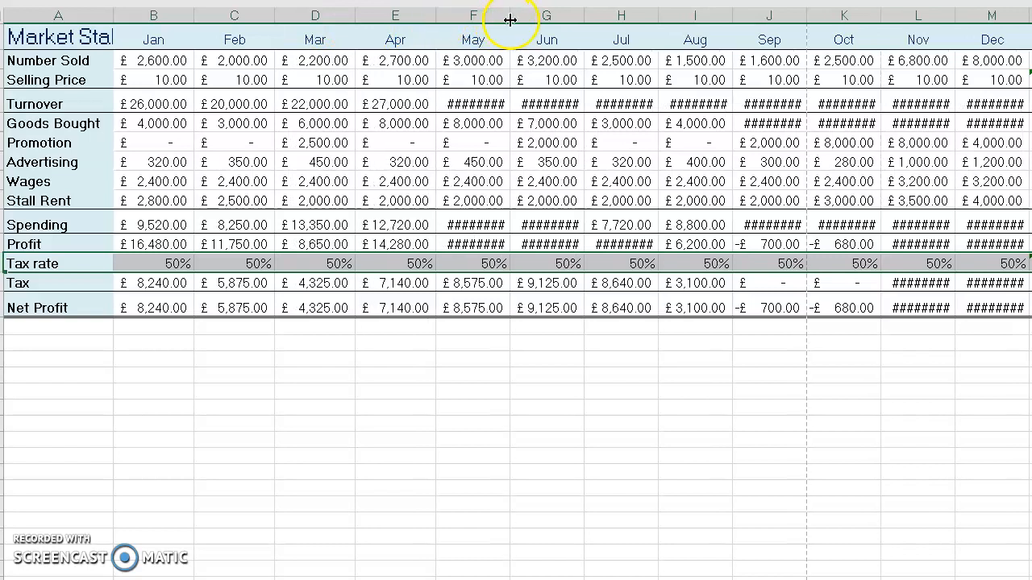
pyautogui.doubleClick(510, 17)
pyautogui.doubleClick(594, 13)
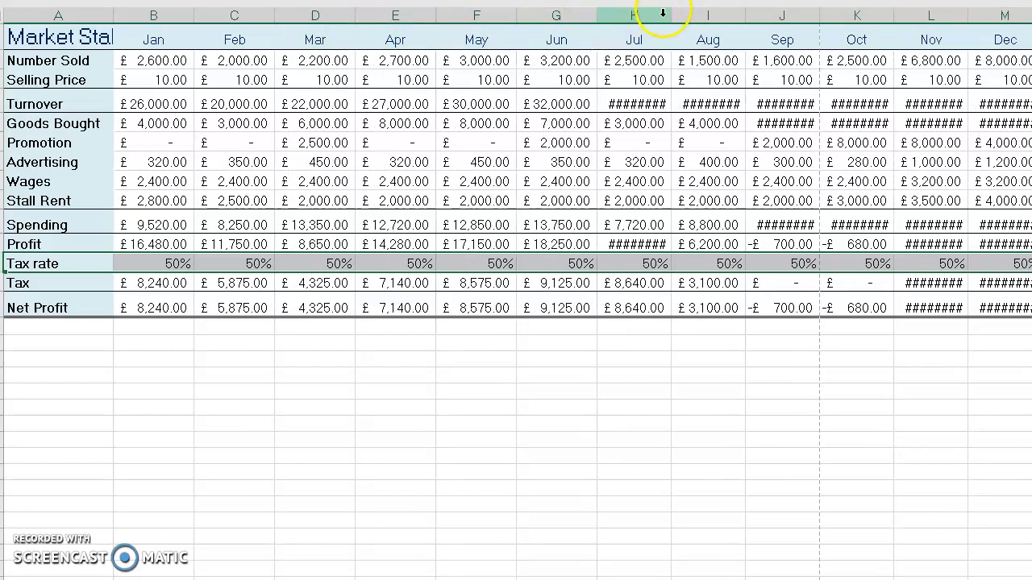
pyautogui.doubleClick(671, 14)
pyautogui.click(775, 13)
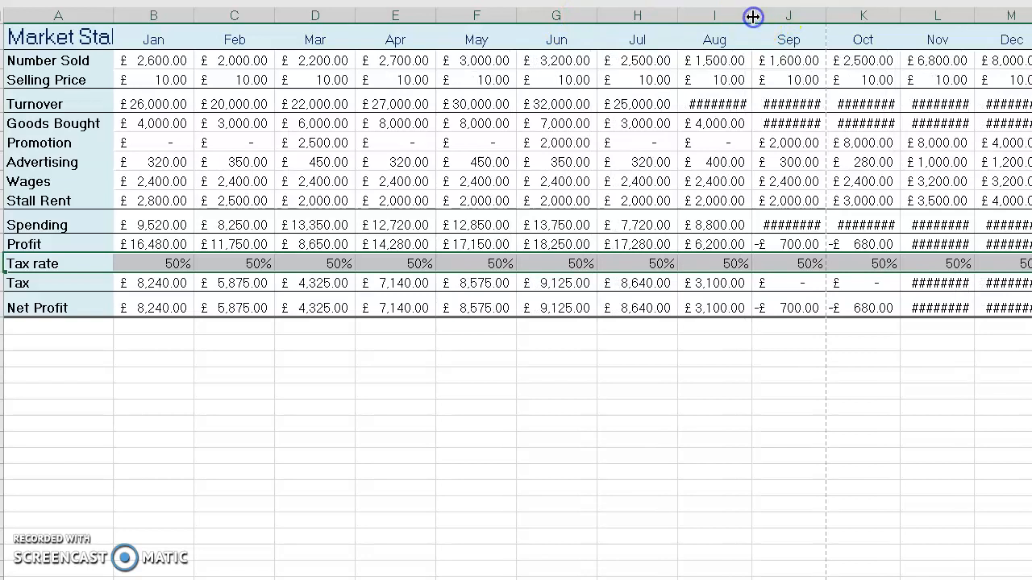
pyautogui.doubleClick(758, 15)
pyautogui.doubleClick(832, 14)
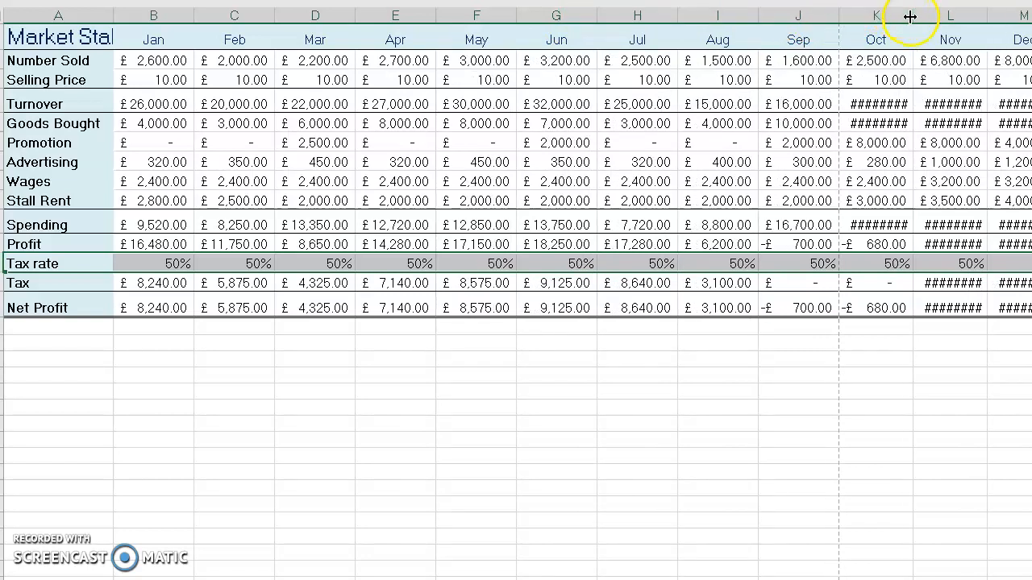
pyautogui.doubleClick(910, 16)
pyautogui.click(970, 13)
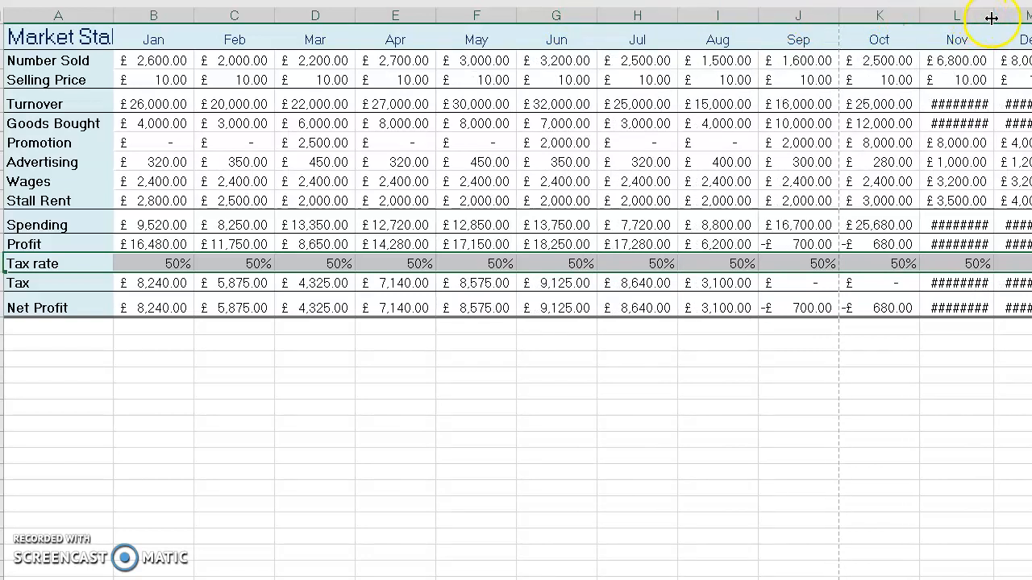
pyautogui.doubleClick(991, 17)
pyautogui.hscroll(3, 516, 290)
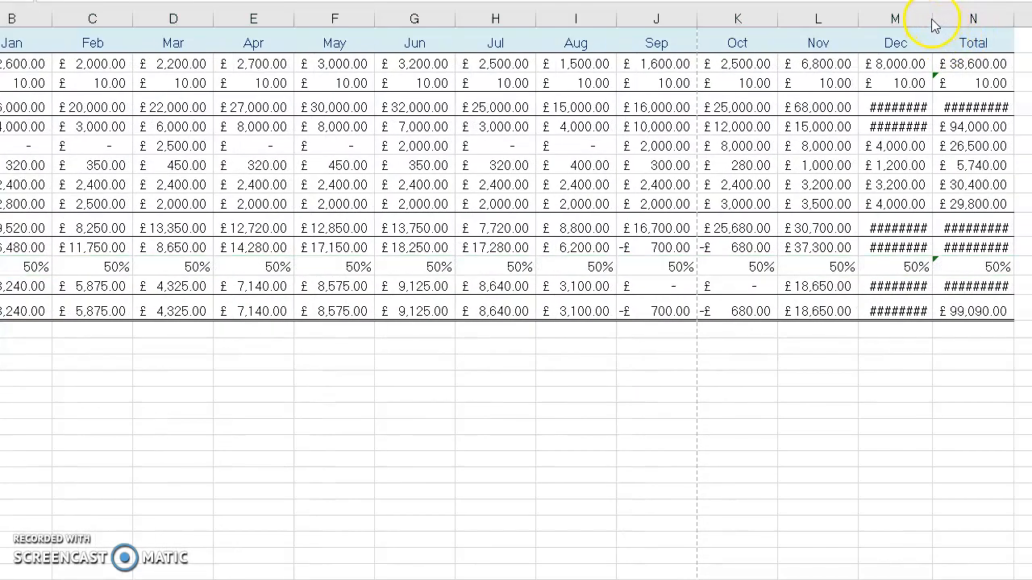
pyautogui.click(927, 18)
pyautogui.doubleClick(935, 18)
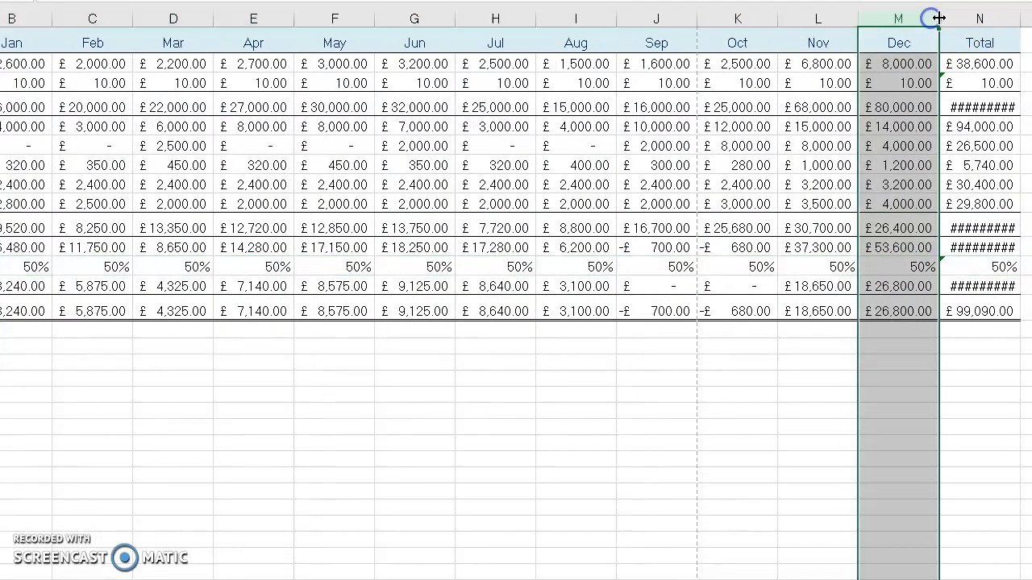
pyautogui.doubleClick(1017, 19)
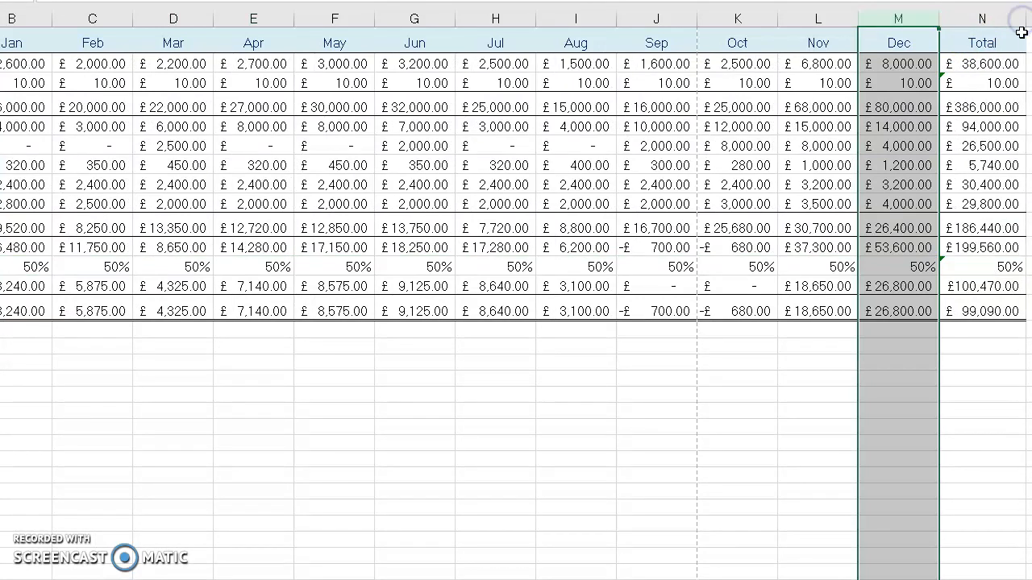
pyautogui.click(809, 385)
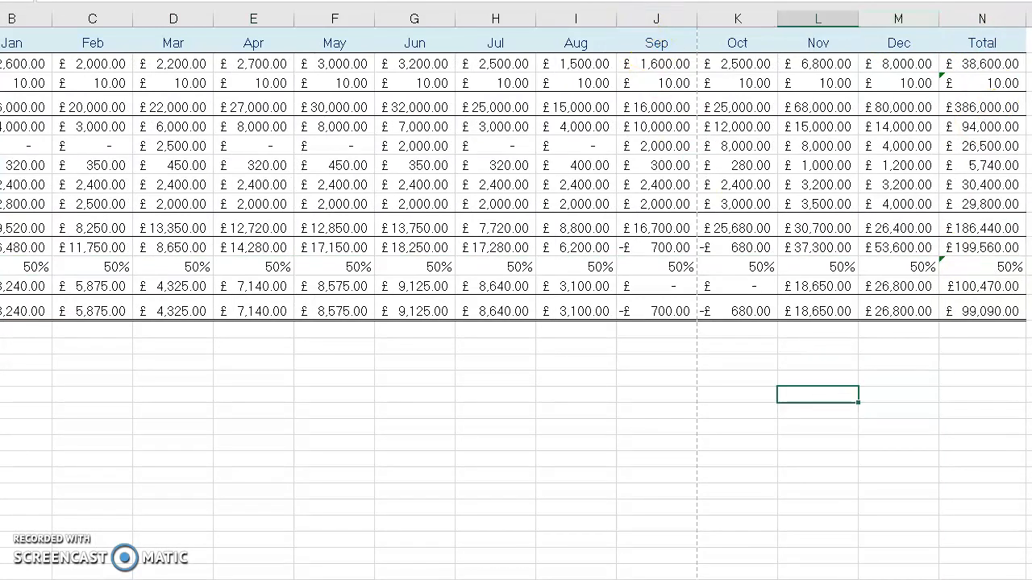